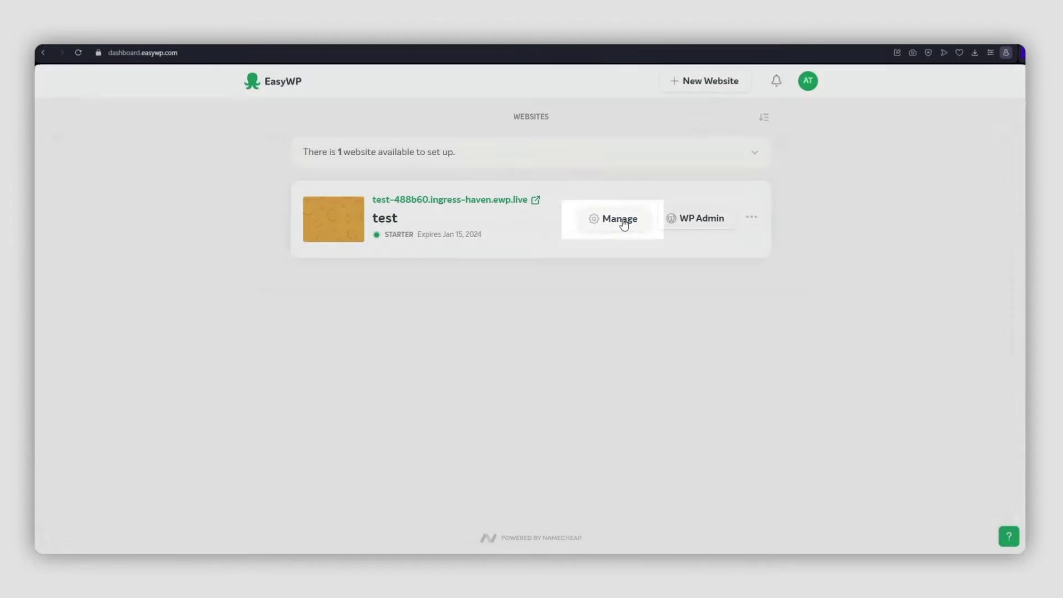
Step: Open the 'test' site's management page and go to its Backups section
click(619, 217)
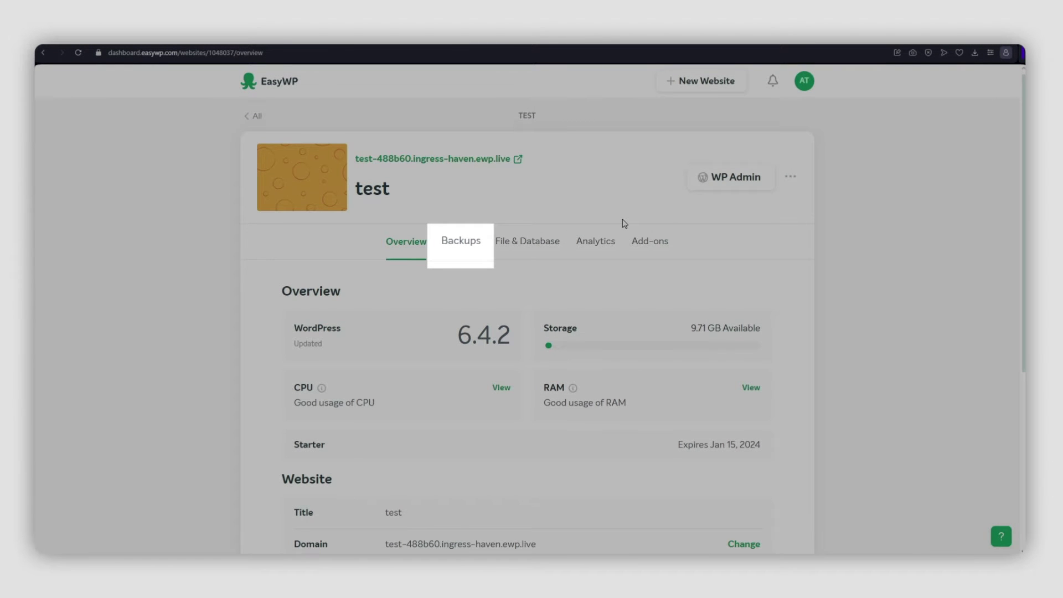
click(461, 241)
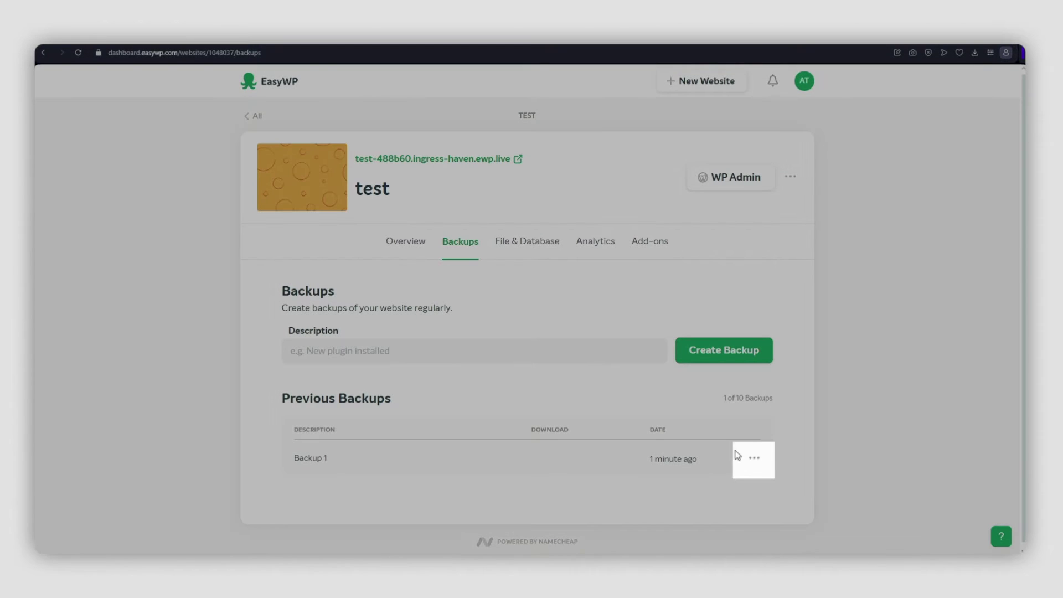
Step: Prepare Backup 1 for download from its row's options menu
click(754, 459)
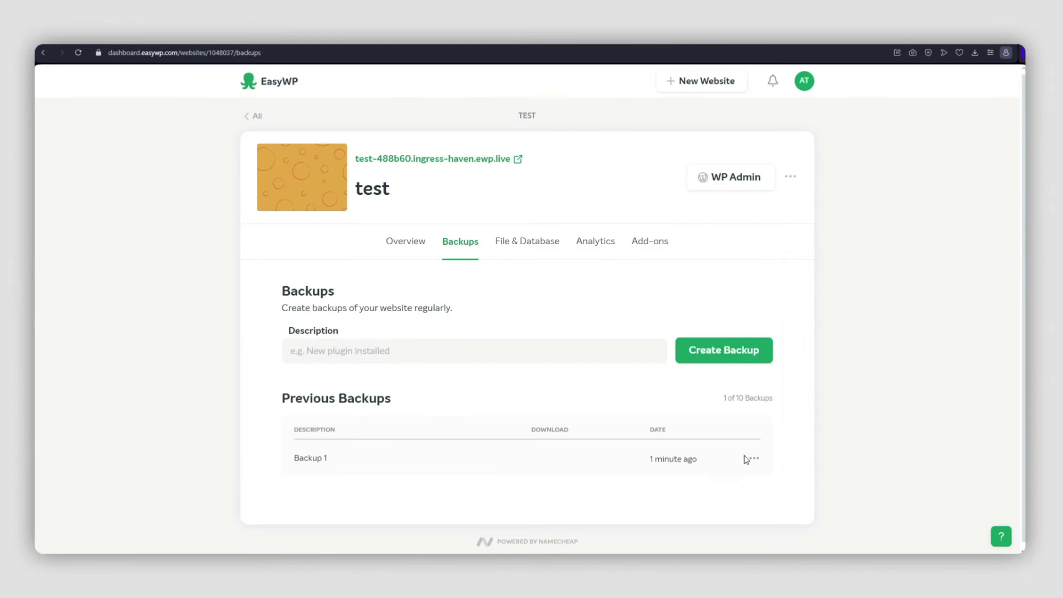
click(751, 459)
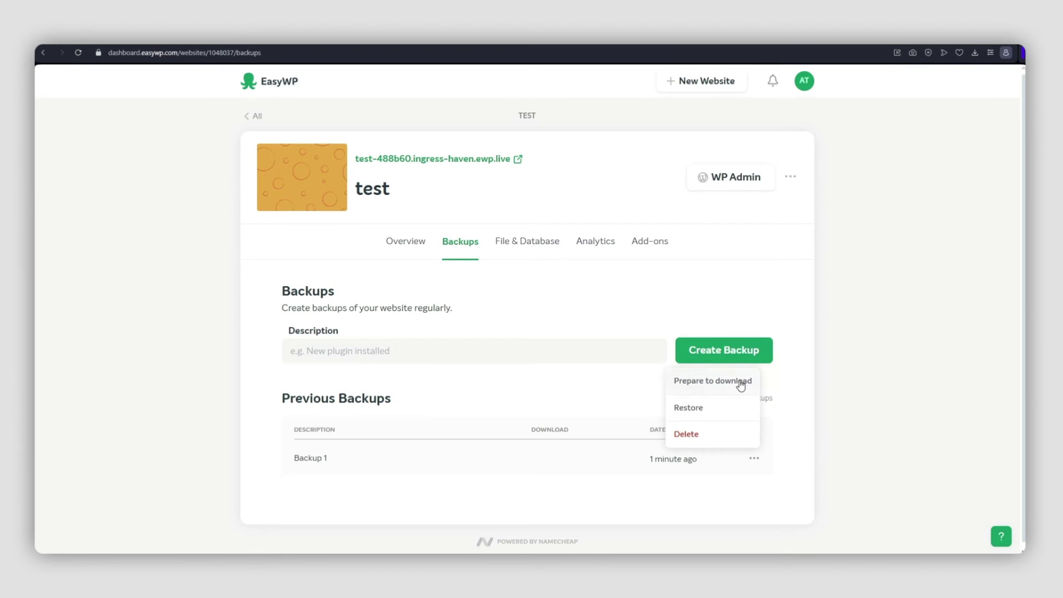
click(744, 387)
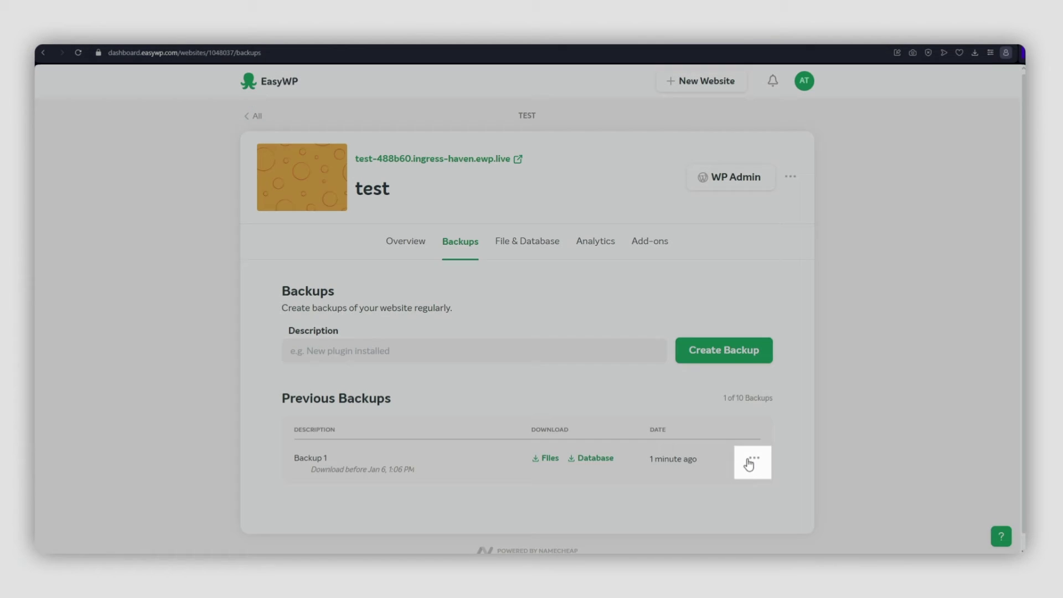
click(753, 460)
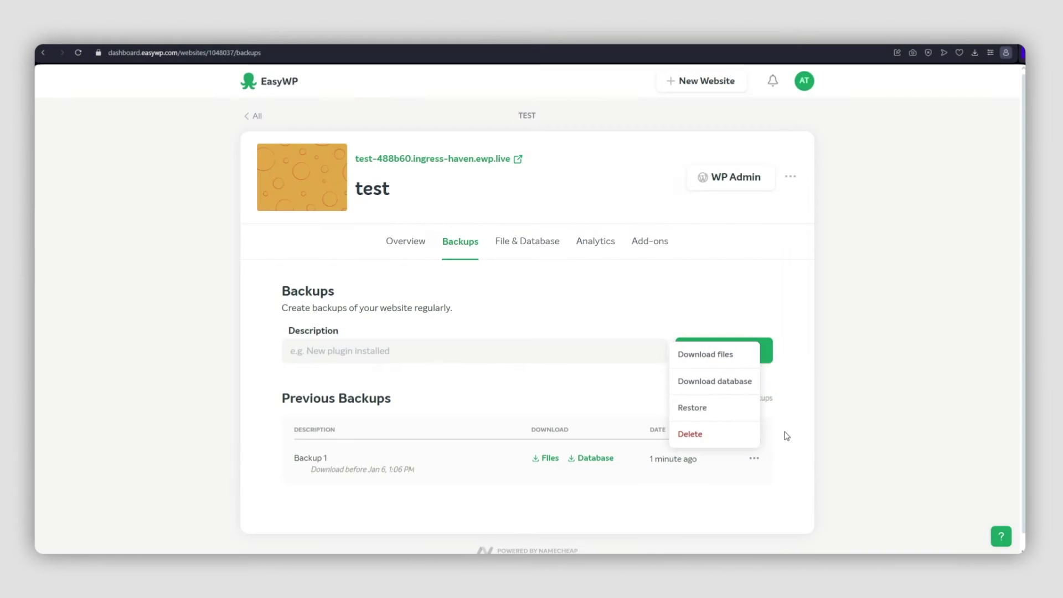
click(787, 435)
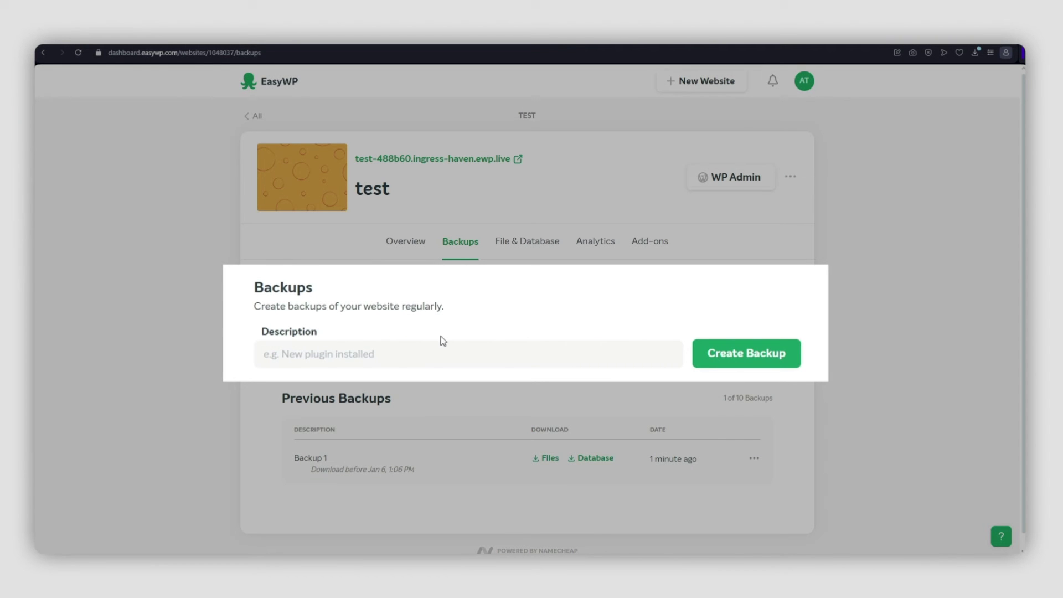
Step: Enter the description 'Backup 2' and submit the new backup request
click(440, 354)
text(Backup 2)
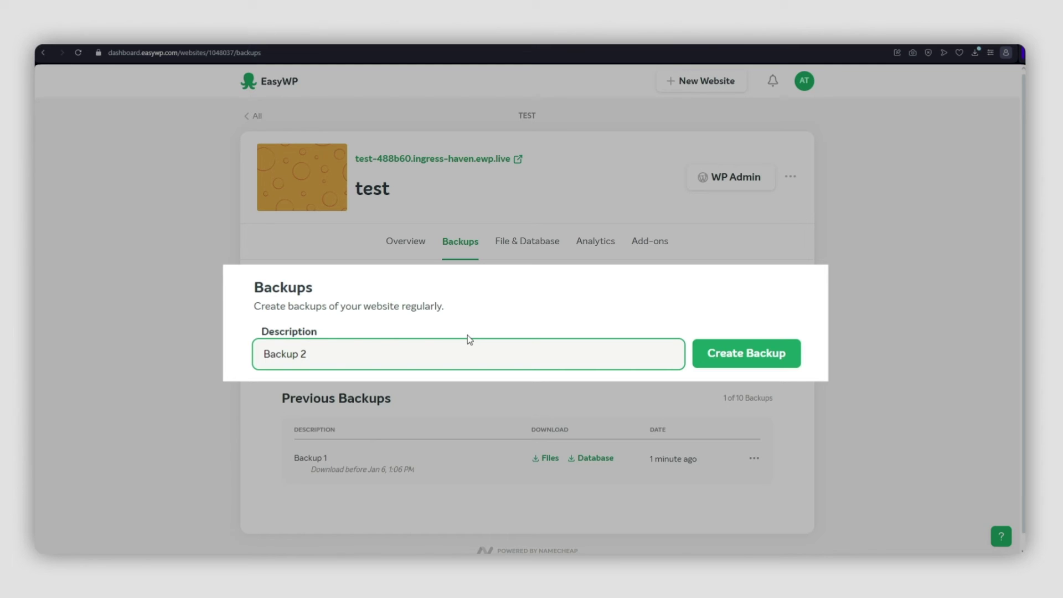
click(744, 352)
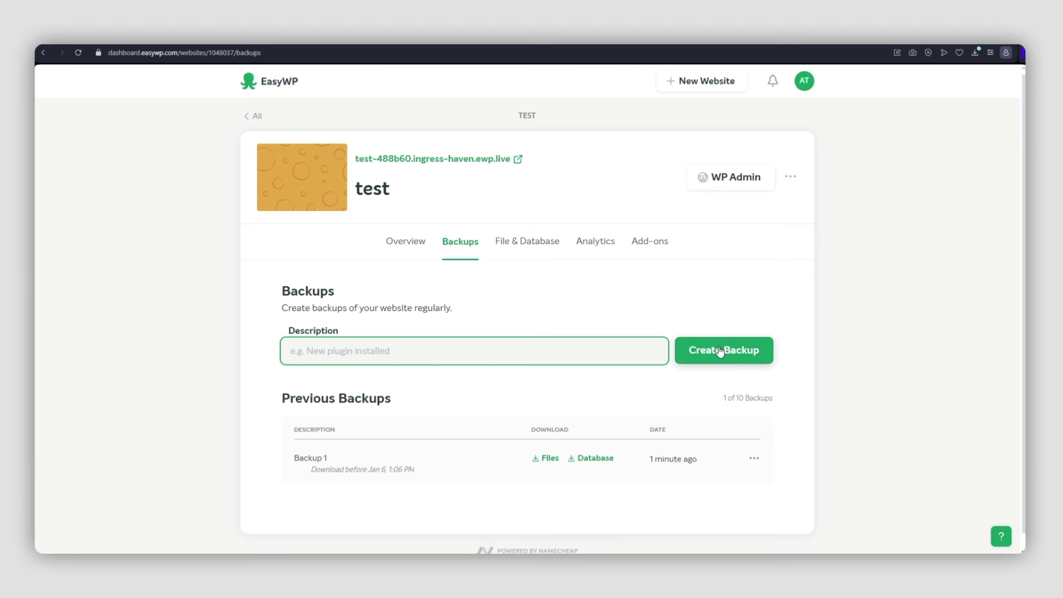
Step: Create Backup 2 so it appears, still processing, beside Backup 1 (2 of 10)
click(719, 350)
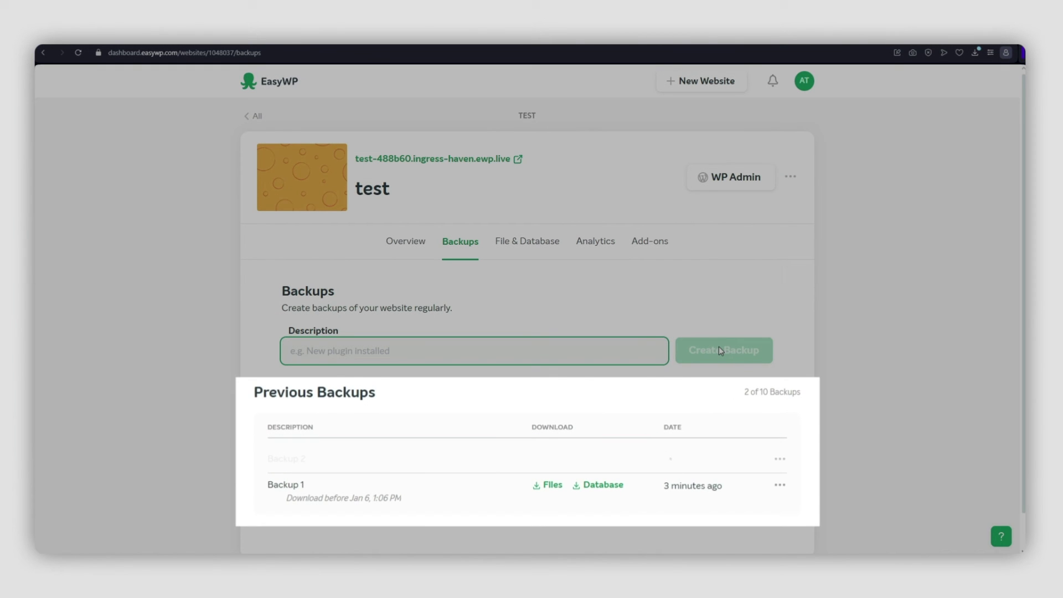